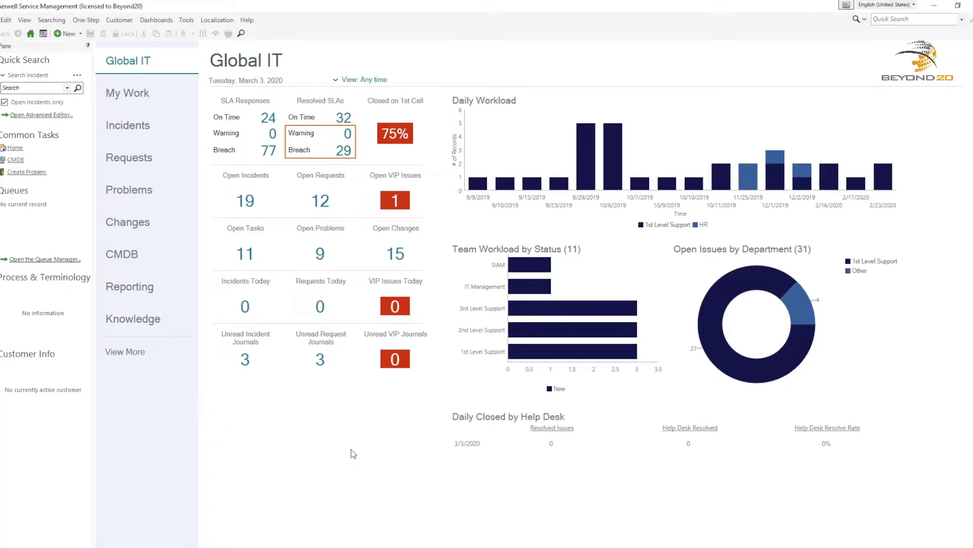
- Open the One-Step menu from the Global IT dashboard's menu bar
{"action": "left_click", "coordinate": [323, 365]}
- Open the Sentiment Text Popup One-Step in the editor and view its Store Sentiment Text step
{"action": "left_click", "coordinate": [86, 20]}
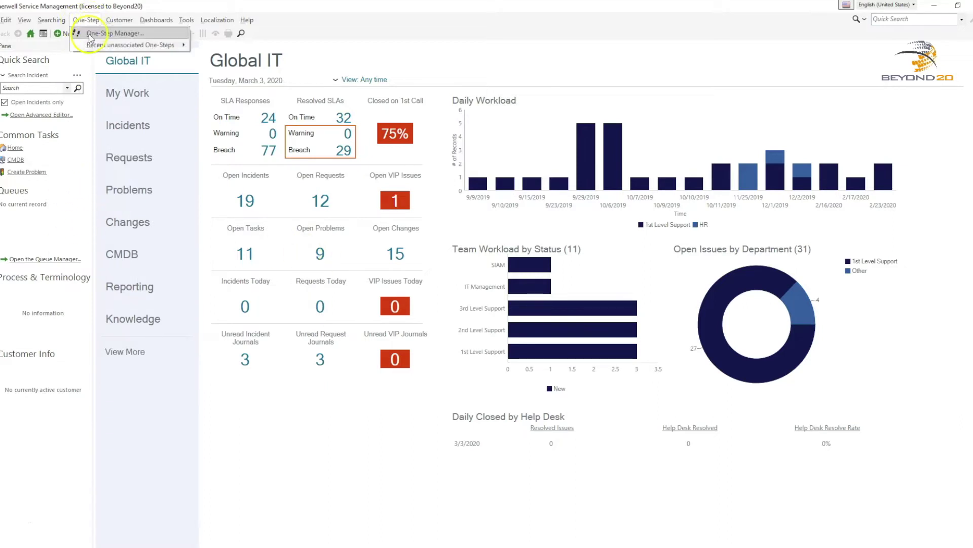
{"action": "left_click", "coordinate": [99, 33]}
{"action": "right_click", "coordinate": [420, 126]}
{"action": "left_click", "coordinate": [458, 169]}
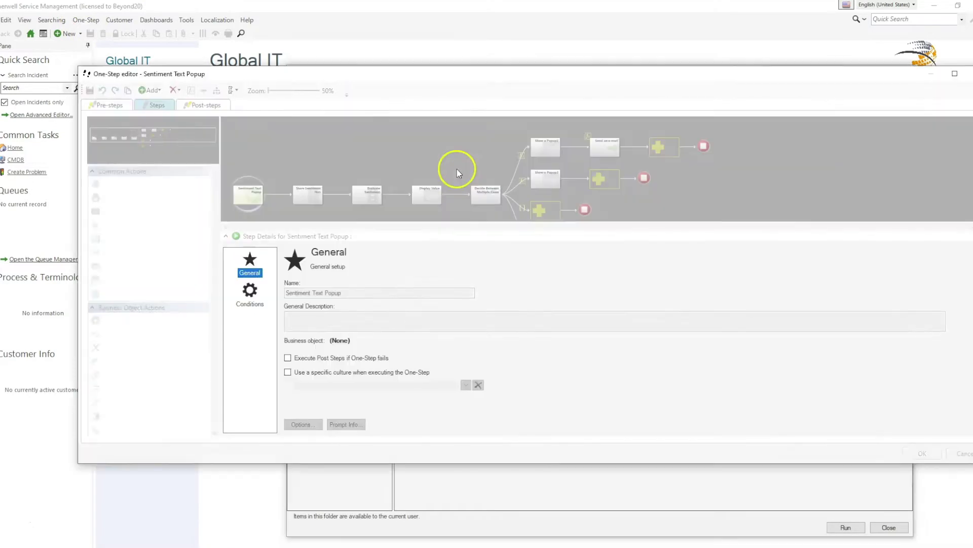
{"action": "left_click", "coordinate": [299, 195]}
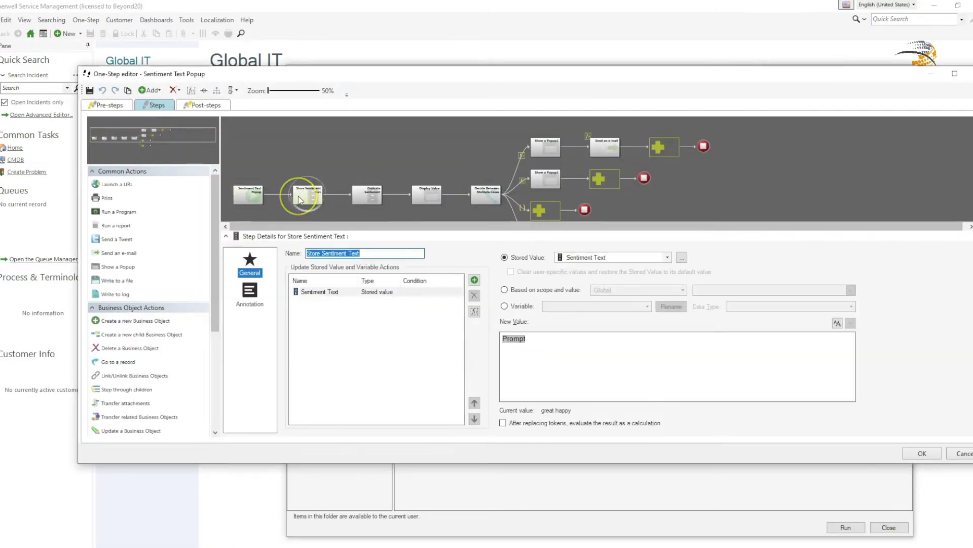
- Confirm the Evaluate Sentiment custom expression keeps the Sentiment editor type, then view Display Value
{"action": "left_click", "coordinate": [365, 198]}
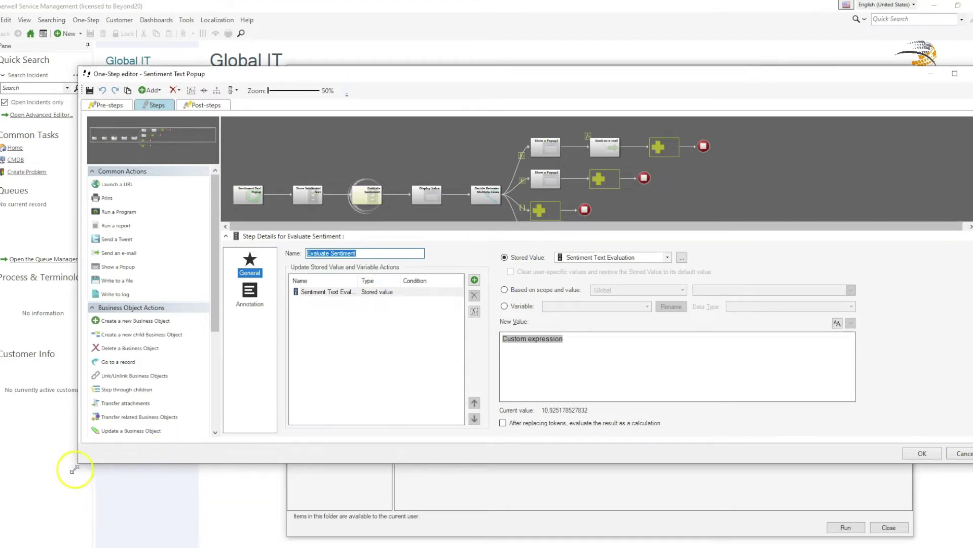
{"action": "left_click_drag", "start_coordinate": [78, 463], "coordinate": [19, 503]}
{"action": "right_click", "coordinate": [471, 384]}
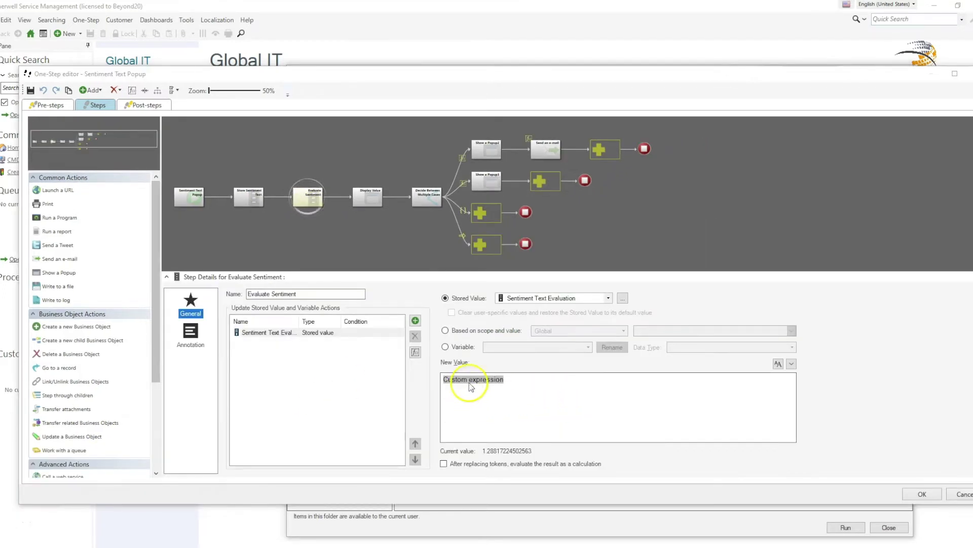
{"action": "left_click", "coordinate": [497, 399]}
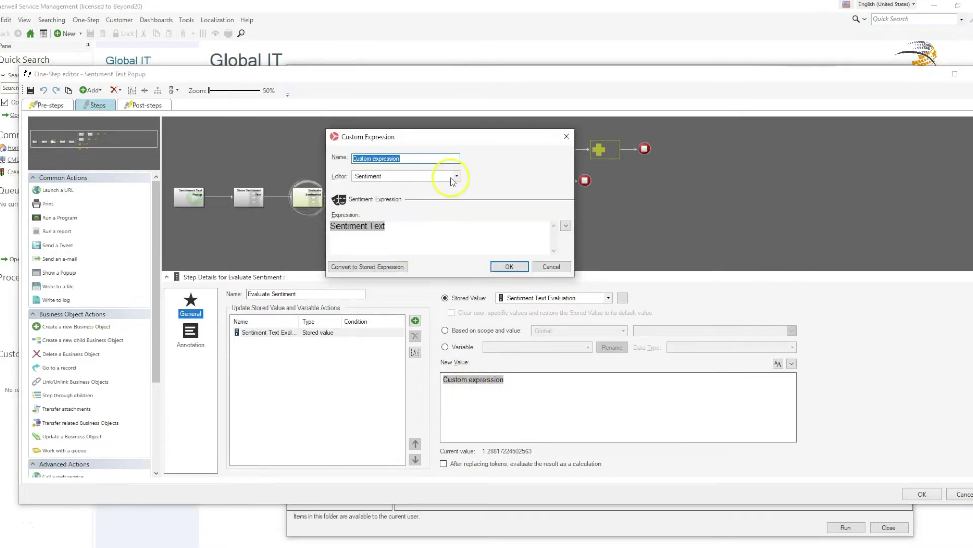
{"action": "left_click", "coordinate": [456, 176]}
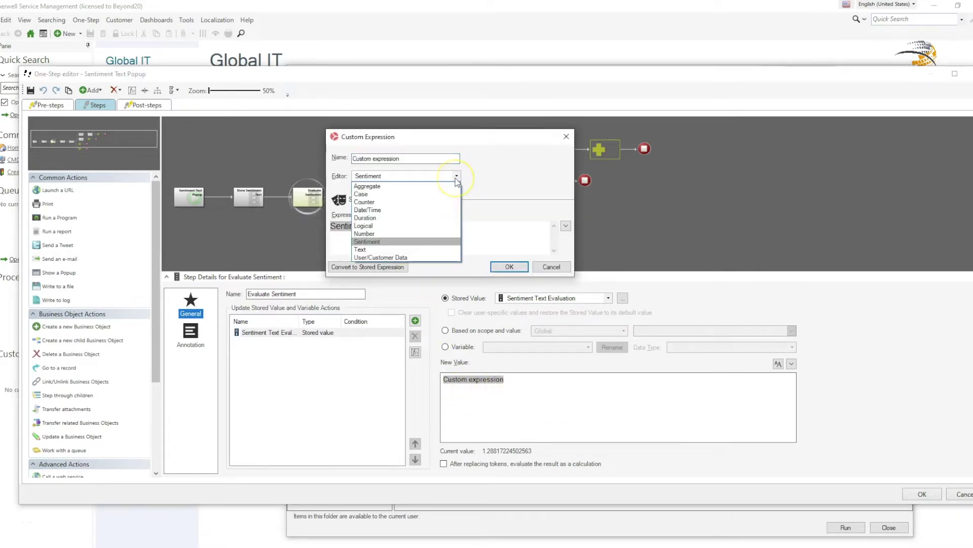
{"action": "left_click", "coordinate": [384, 245]}
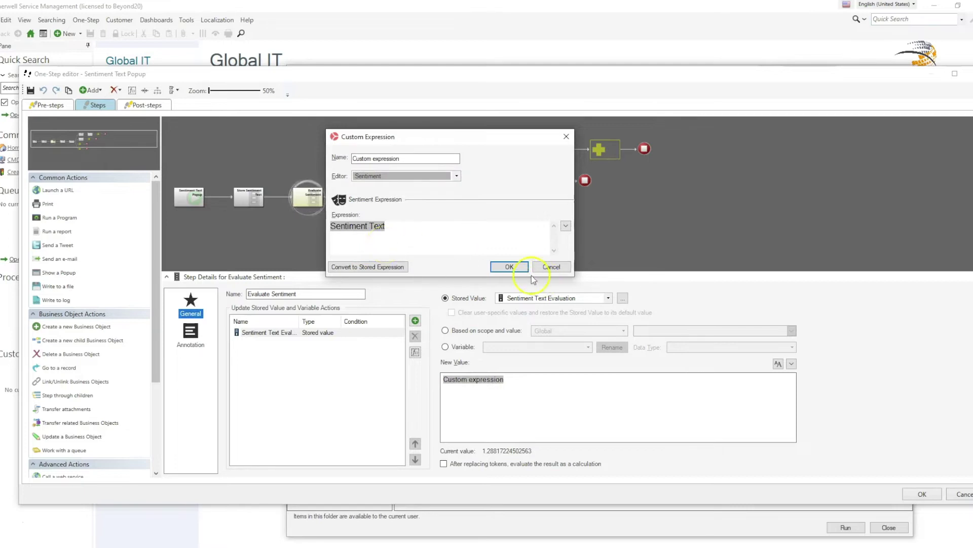
{"action": "left_click", "coordinate": [509, 266]}
{"action": "left_click", "coordinate": [363, 198]}
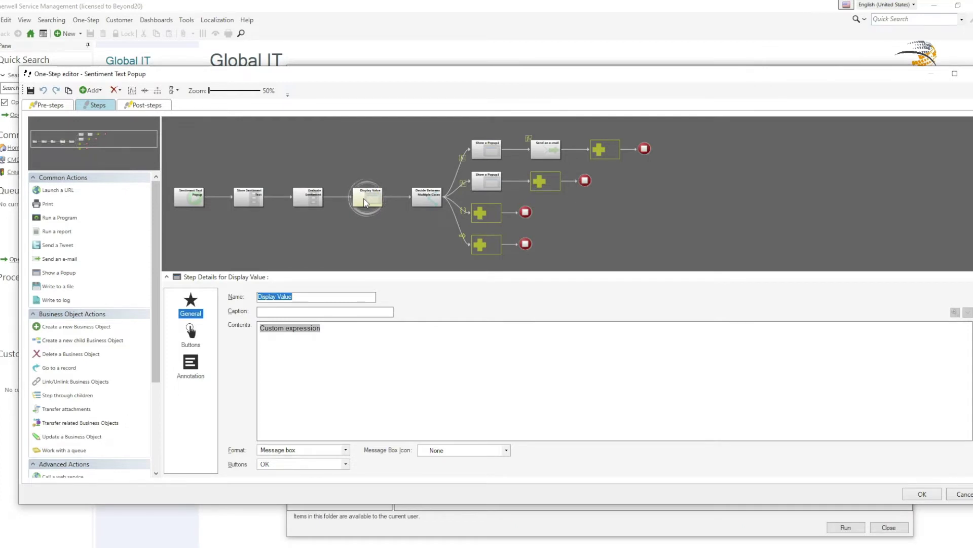
- Review the multiple-cases decision and the negative and positive popup messages, then close the editor with OK
{"action": "left_click", "coordinate": [403, 196]}
{"action": "left_click", "coordinate": [434, 200]}
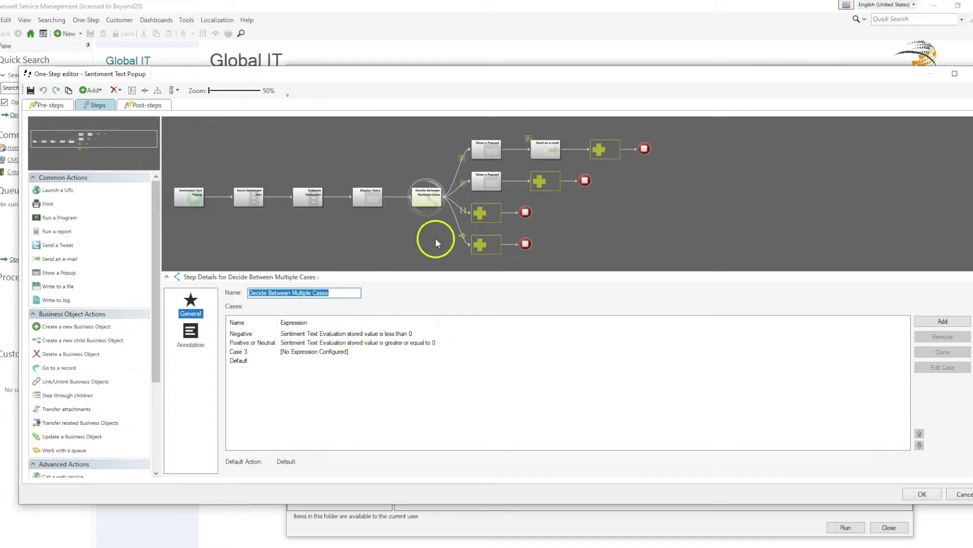
{"action": "left_click", "coordinate": [483, 154]}
{"action": "left_click", "coordinate": [385, 336]}
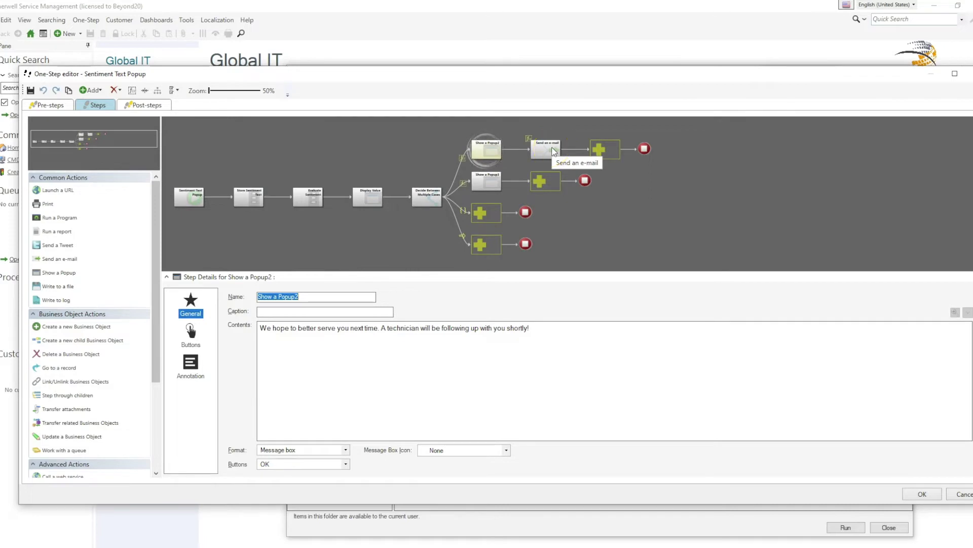
{"action": "left_click", "coordinate": [482, 186]}
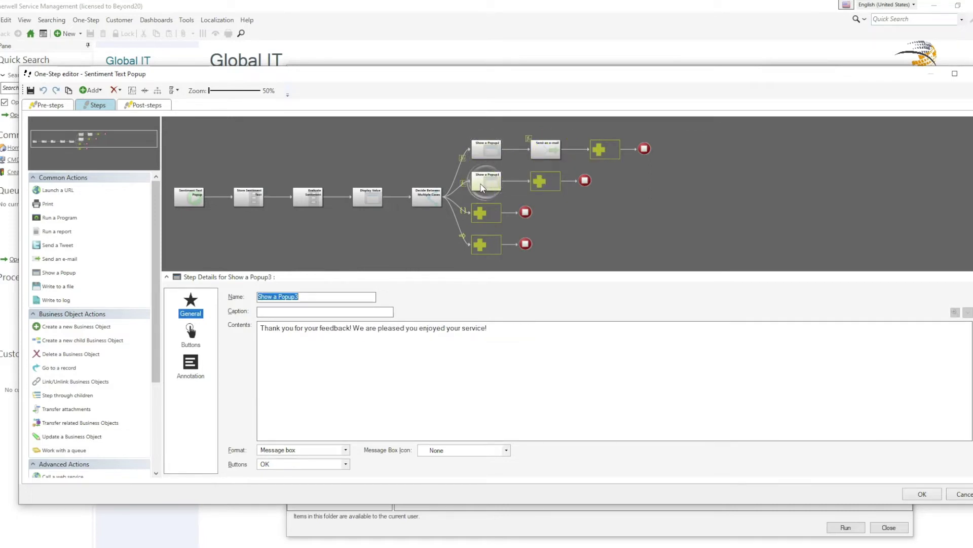
{"action": "left_click", "coordinate": [730, 404]}
{"action": "left_click", "coordinate": [925, 495]}
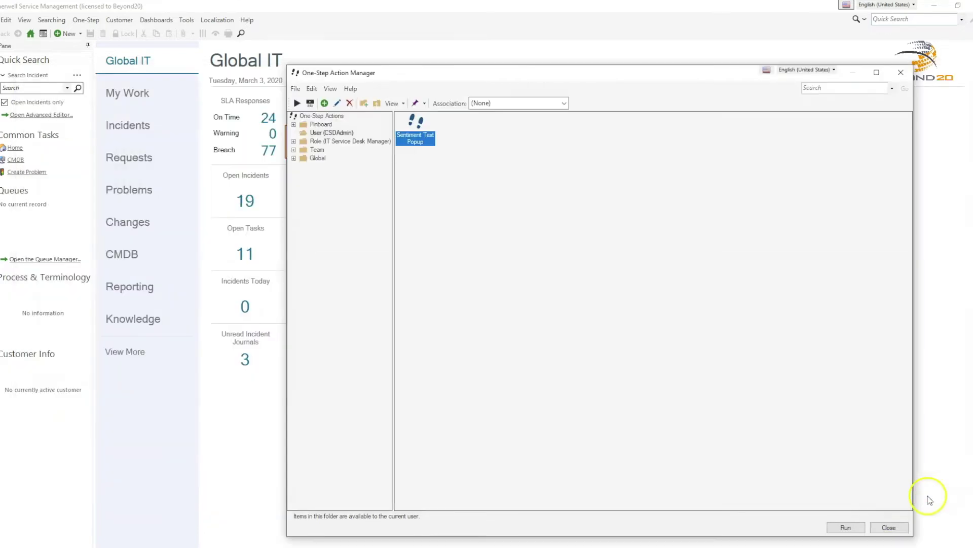
{"action": "left_click", "coordinate": [844, 527]}
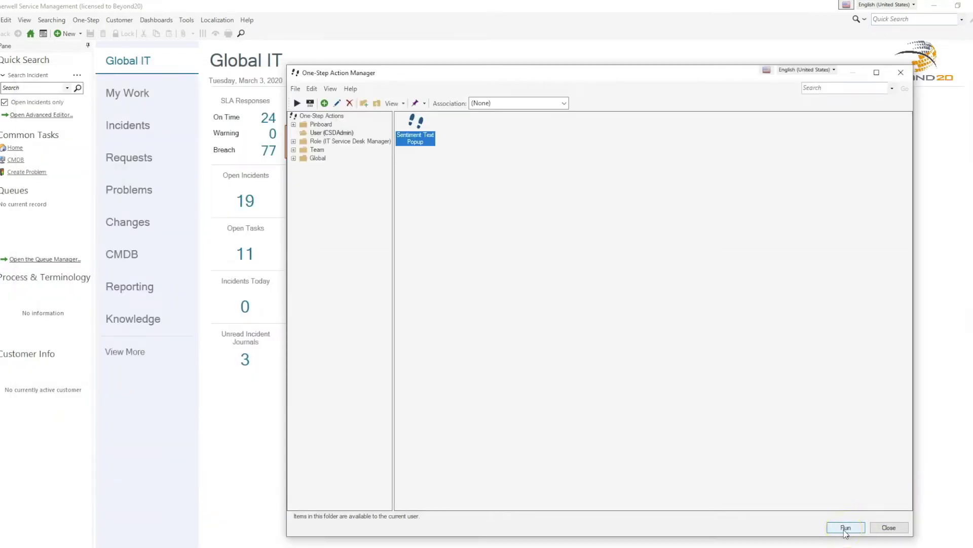
{"action": "left_click", "coordinate": [817, 478]}
- Run Sentiment Text Popup with 'Bad service, not helpful at all', scoring -7.005, and dismiss both result boxes
{"action": "left_click", "coordinate": [845, 528]}
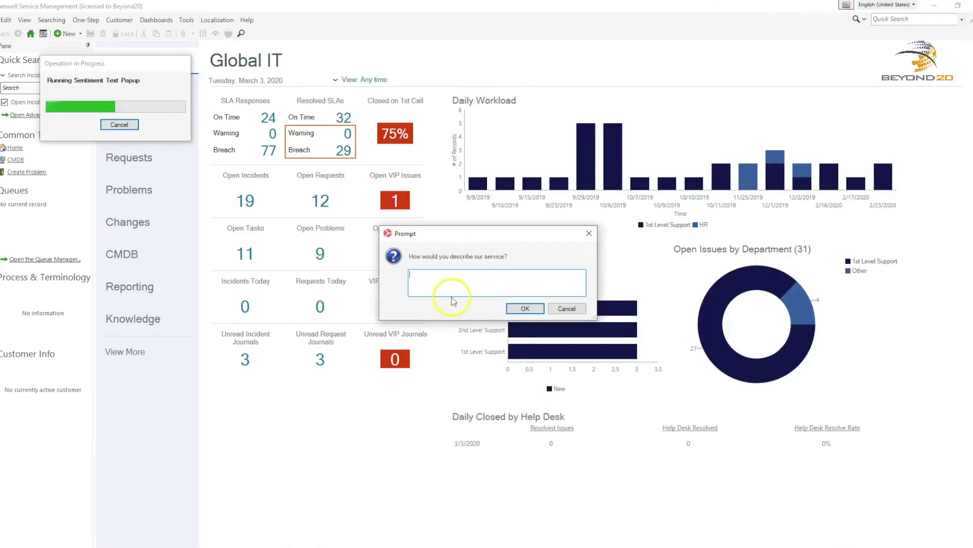
{"action": "type", "text": "Bad service, not helpful at all"}
{"action": "left_click", "coordinate": [526, 310]}
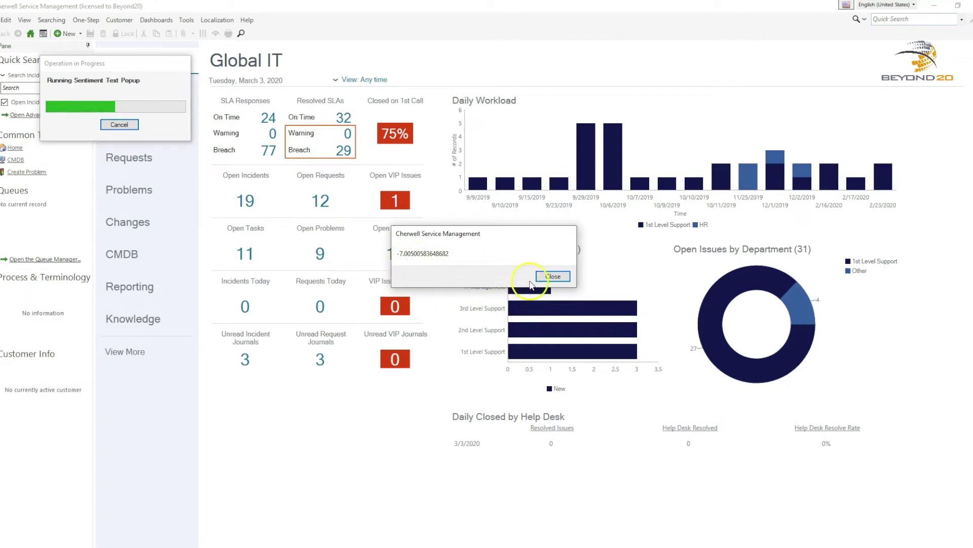
{"action": "left_click", "coordinate": [553, 276]}
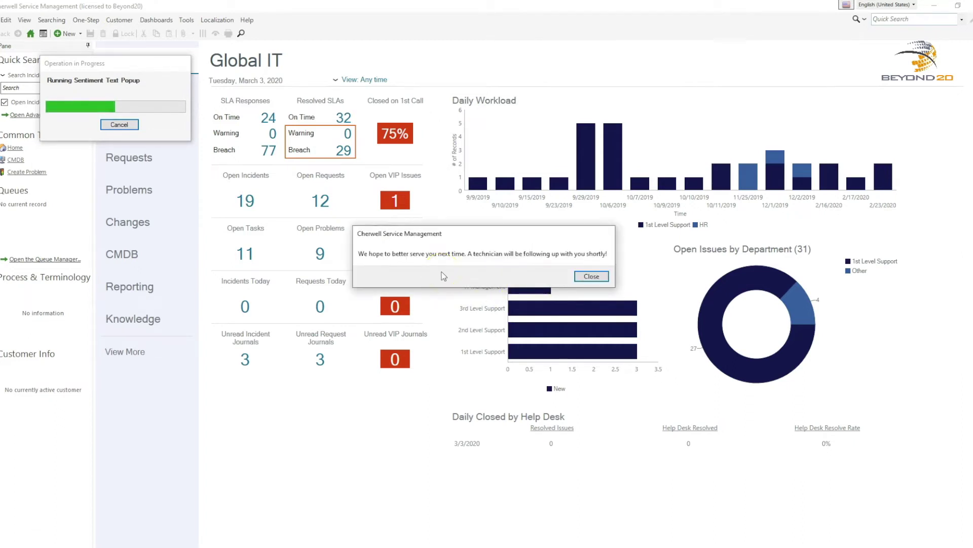
{"action": "left_click", "coordinate": [403, 271]}
{"action": "left_click", "coordinate": [591, 276]}
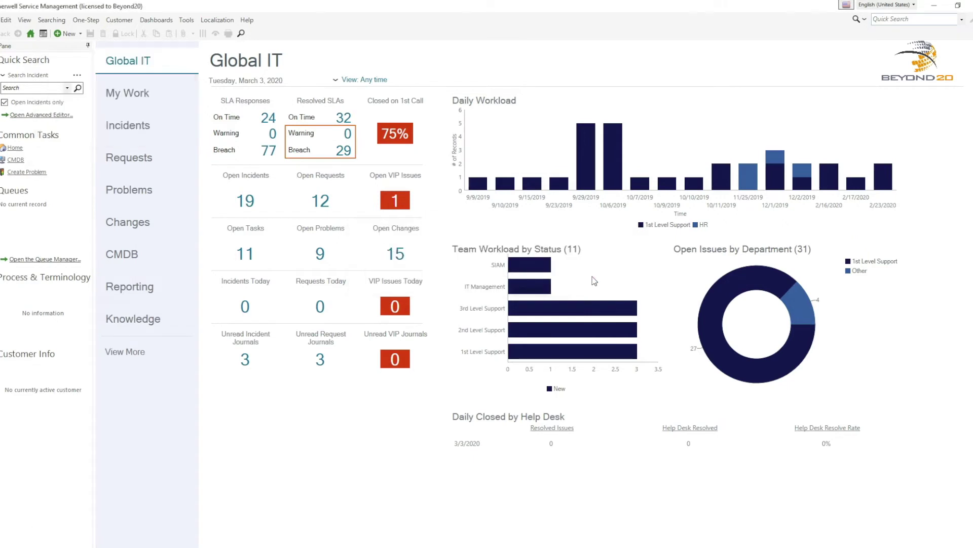
{"action": "left_click", "coordinate": [213, 185]}
- Submit 'The service was horrible…' feedback, scoring -1.06087148189545, and close the score and apology boxes
{"action": "left_click", "coordinate": [104, 33]}
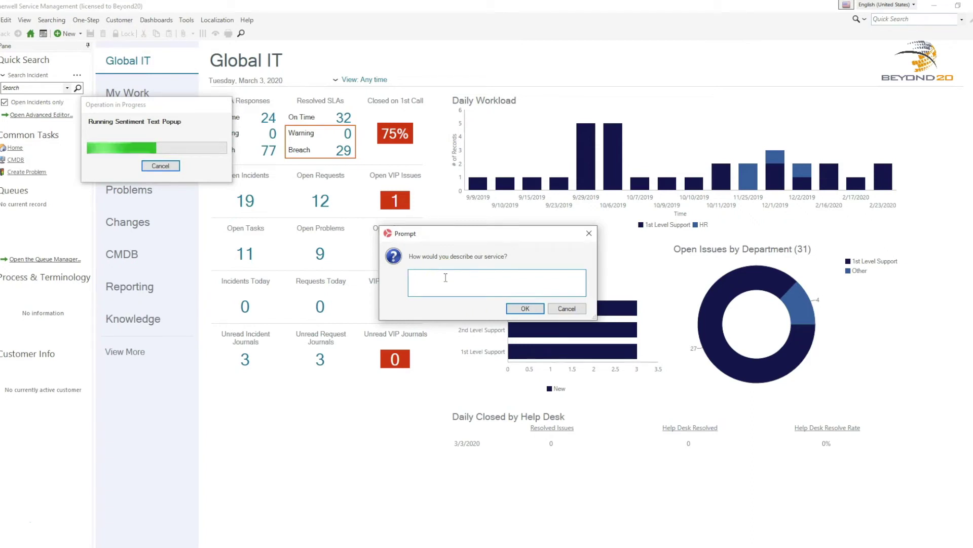
{"action": "type", "text": "The service was horrible, my life"}
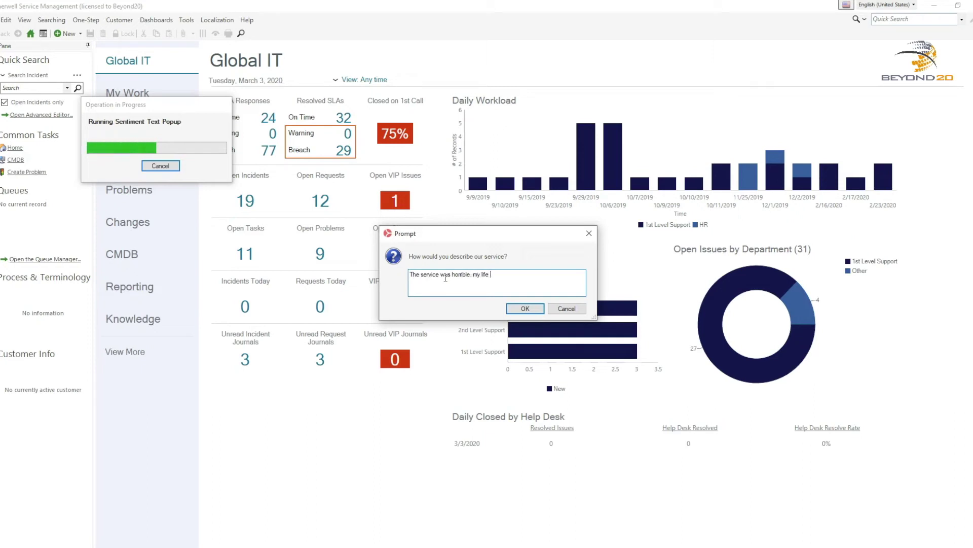
{"action": "type", "text": " is forever worsened by the customer support I received"}
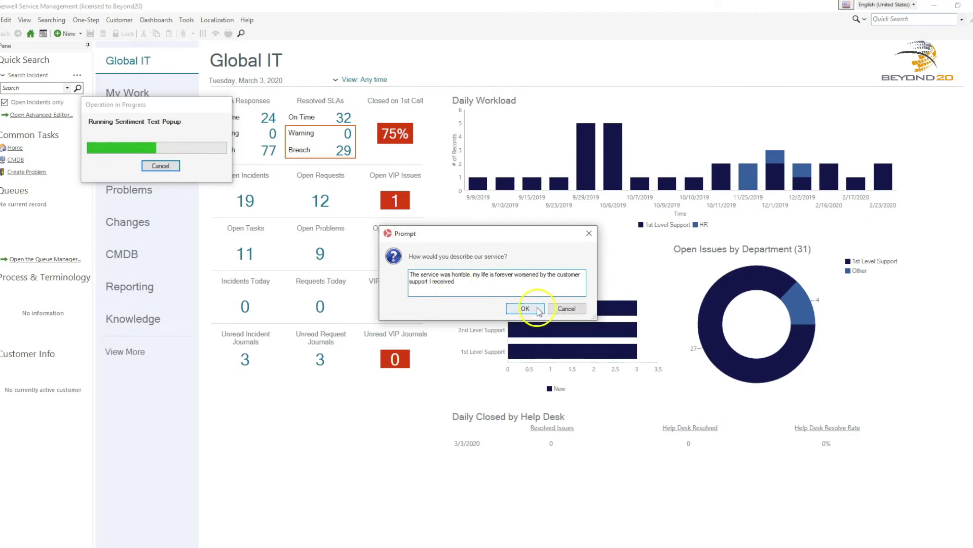
{"action": "left_click", "coordinate": [538, 312]}
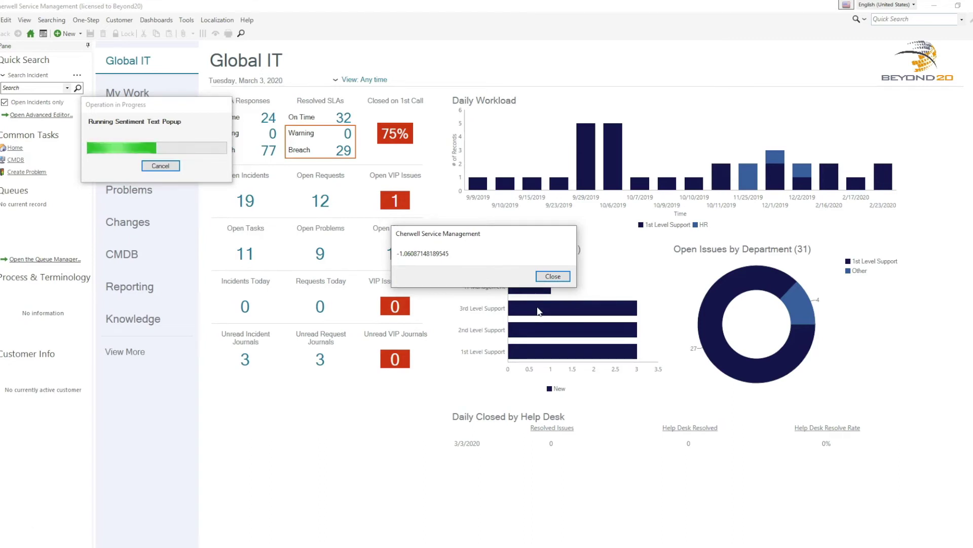
{"action": "left_click", "coordinate": [553, 276]}
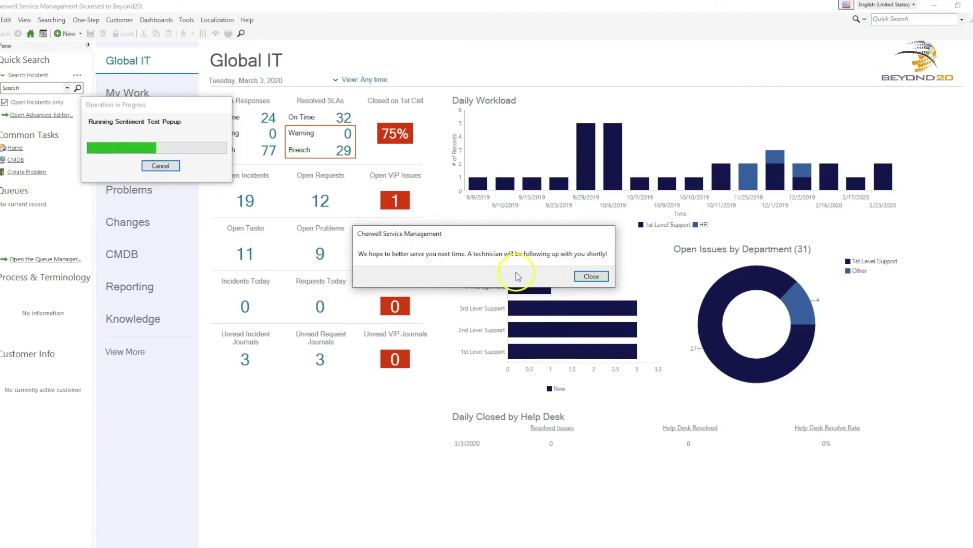
{"action": "left_click", "coordinate": [590, 277]}
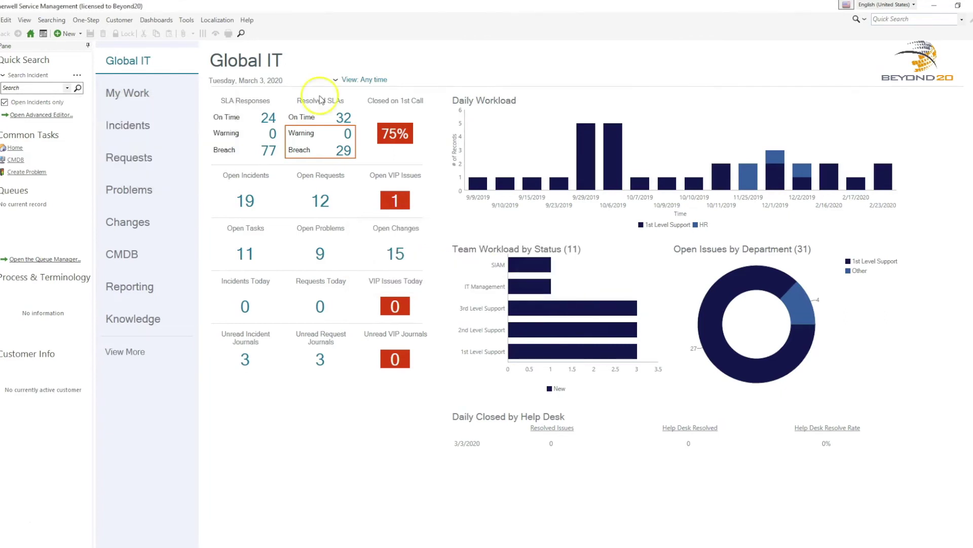
- Run Sentiment Text Popup with 'Great service, very helpful', scoring 6.9109034538269, and close both result boxes
{"action": "left_click", "coordinate": [86, 19]}
{"action": "left_click", "coordinate": [222, 39]}
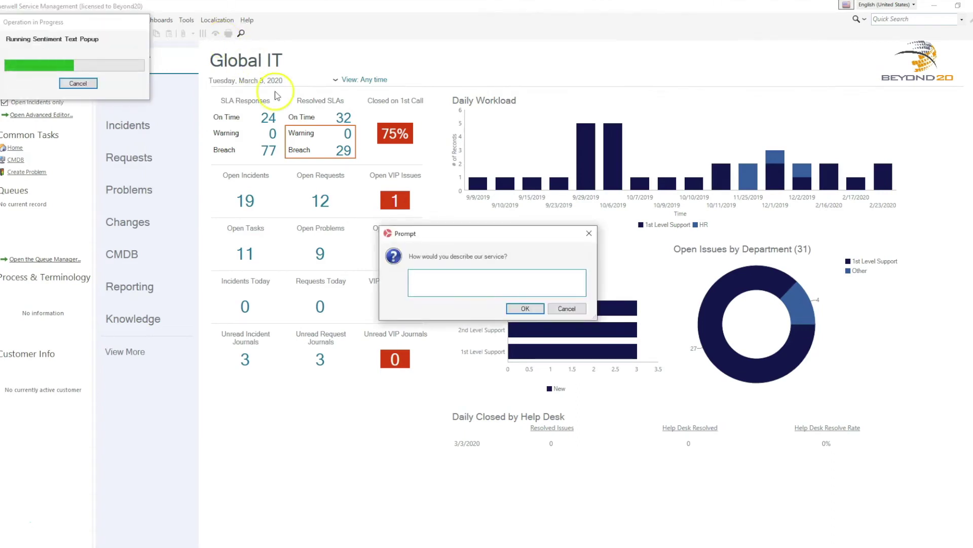
{"action": "type", "text": "Great service, v"}
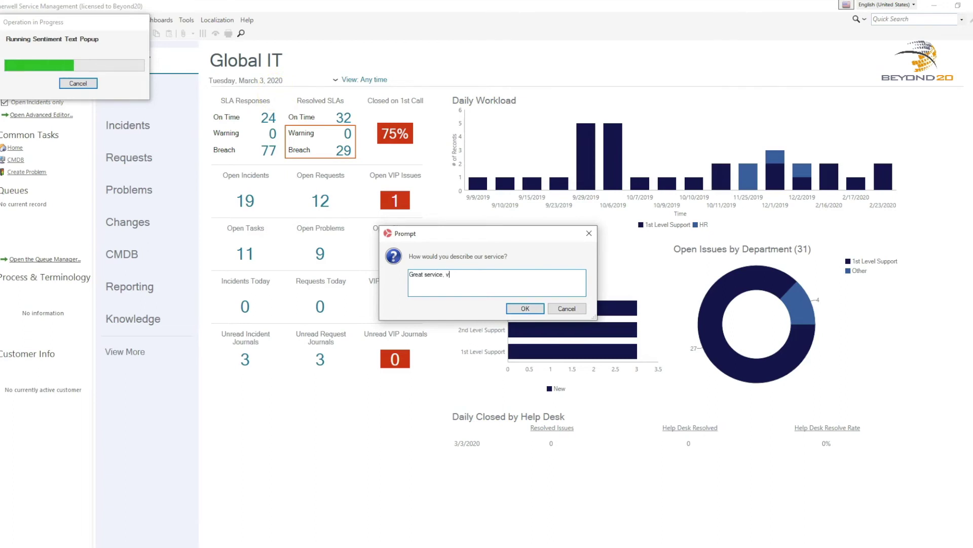
{"action": "type", "text": "ery helpful"}
{"action": "left_click", "coordinate": [519, 308]}
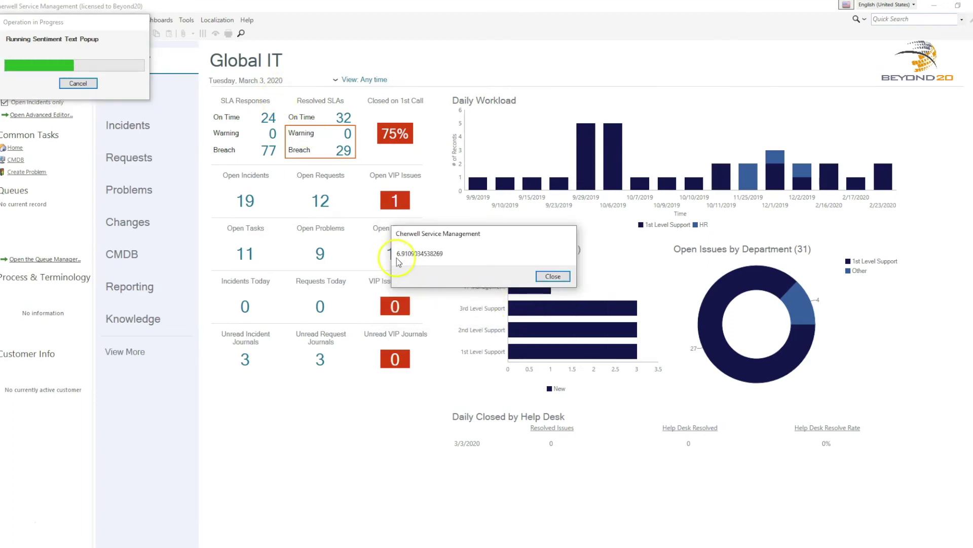
{"action": "left_click", "coordinate": [554, 277]}
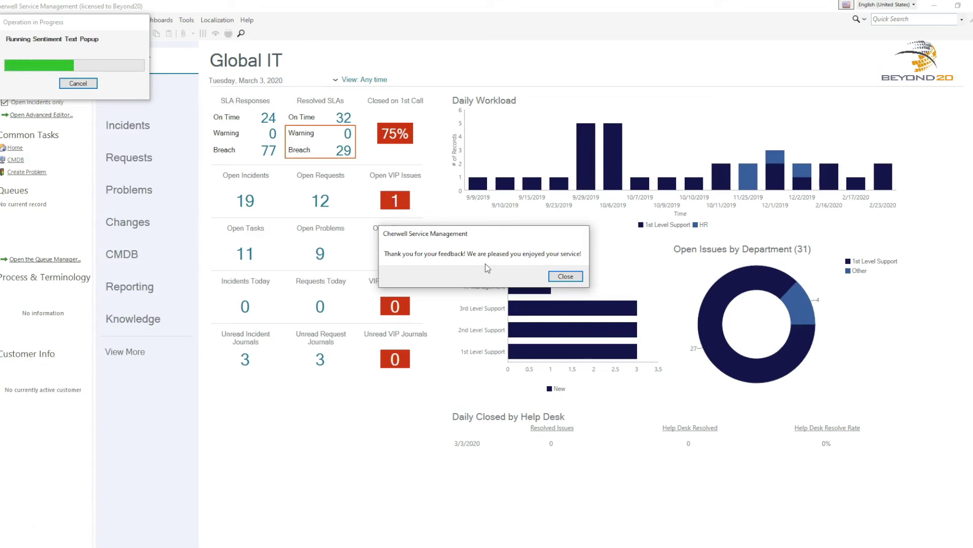
{"action": "left_click", "coordinate": [566, 278]}
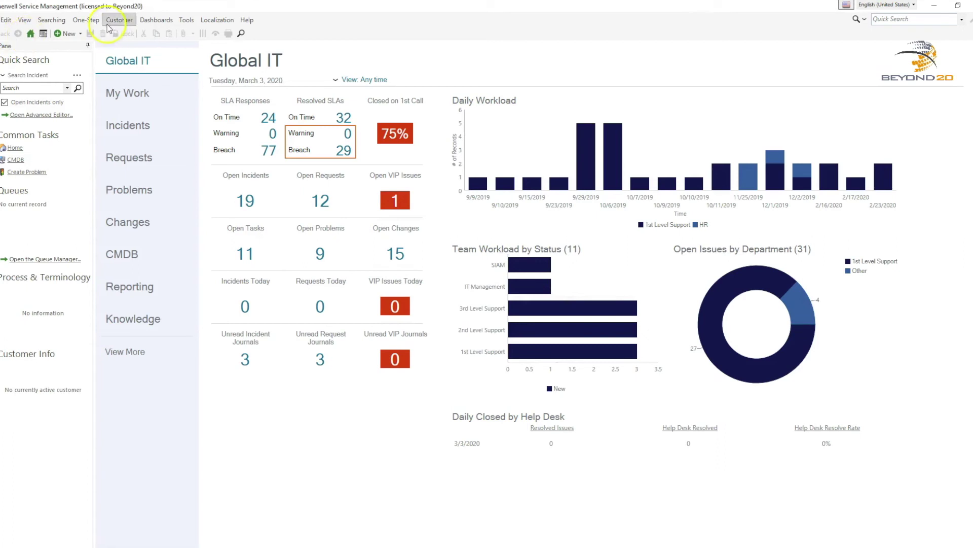
- Run Sentiment Text Popup with 'service was wonderful…quality customer support' feedback, scoring 1.28817224502563, and close both boxes
{"action": "left_click", "coordinate": [85, 20]}
{"action": "mouse_move", "coordinate": [152, 44]}
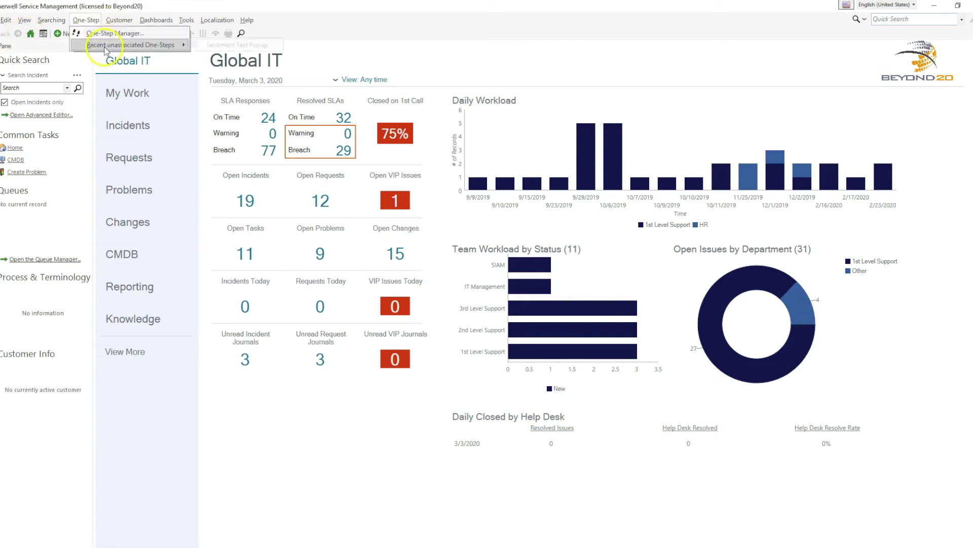
{"action": "left_click", "coordinate": [222, 46]}
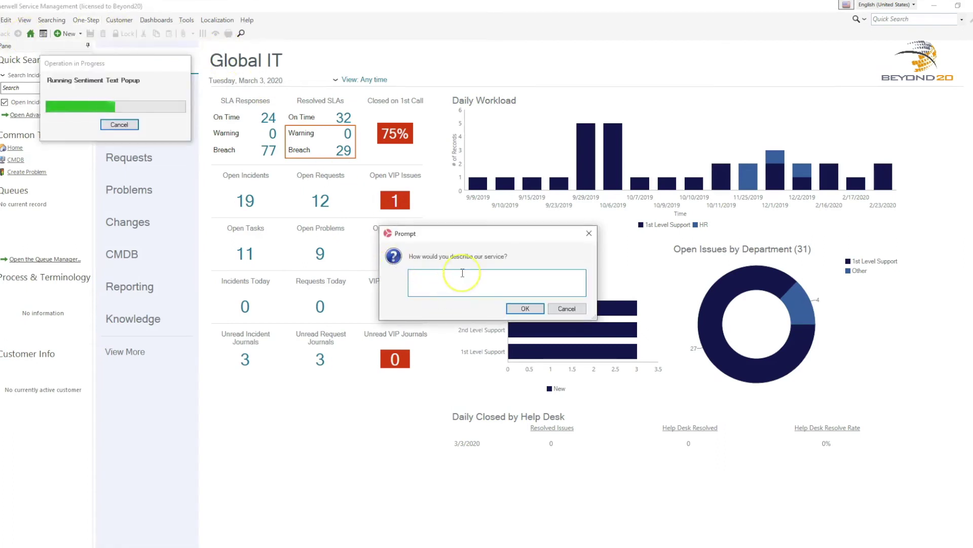
{"action": "type", "text": "The service was"}
{"action": "key", "text": "BackSpace"}
{"action": "key", "text": "BackSpace"}
{"action": "key", "text": "BackSpace"}
{"action": "key", "text": "BackSpace"}
{"action": "key", "text": "BackSpace"}
{"action": "key", "text": "BackSpace"}
{"action": "key", "text": "BackSpace"}
{"action": "key", "text": "BackSpace"}
{"action": "key", "text": "BackSpace"}
{"action": "key", "text": "BackSpace"}
{"action": "key", "text": "BackSpace"}
{"action": "key", "text": "BackSpace"}
{"action": "type", "text": "service was wonderful, red"}
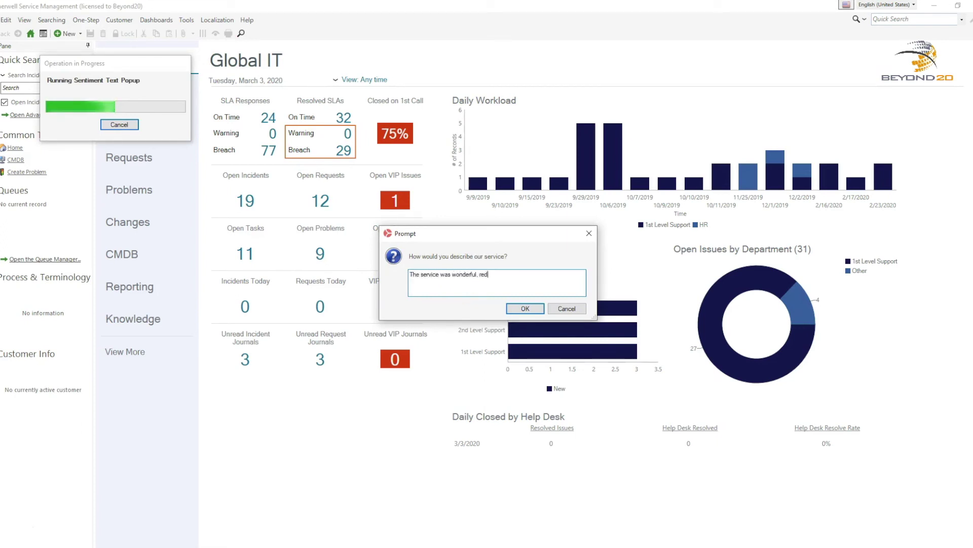
{"action": "type", "text": "efining what it means to have quality customer support"}
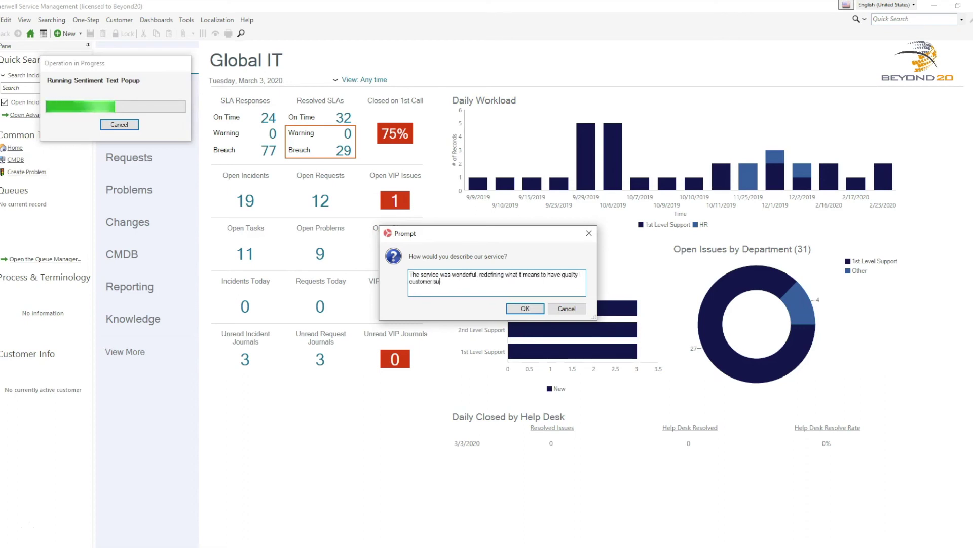
{"action": "left_click", "coordinate": [525, 308]}
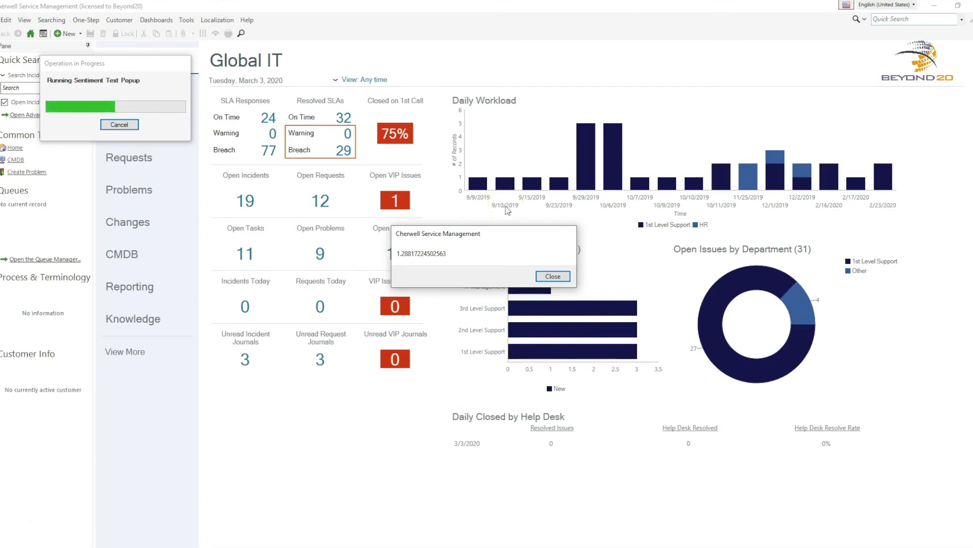
{"action": "left_click", "coordinate": [551, 276]}
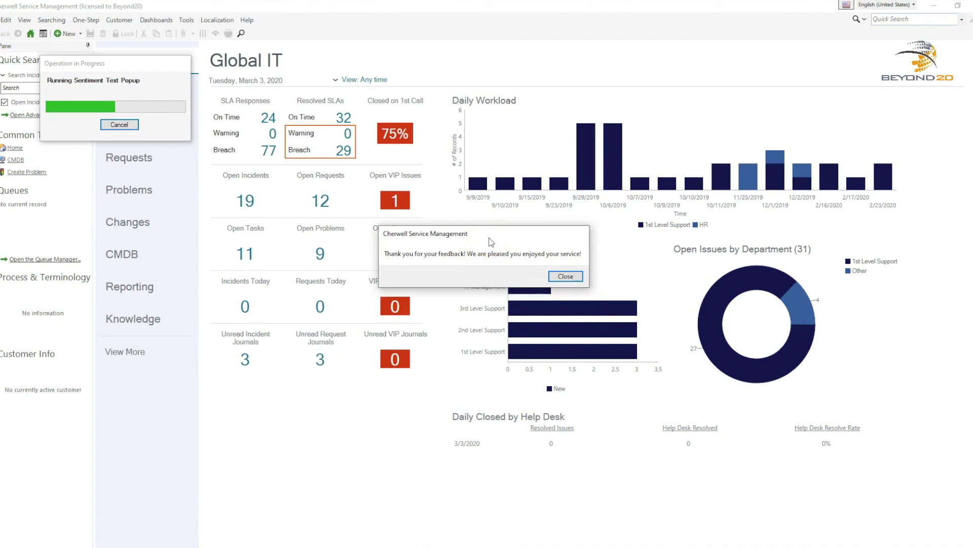
{"action": "left_click", "coordinate": [558, 279]}
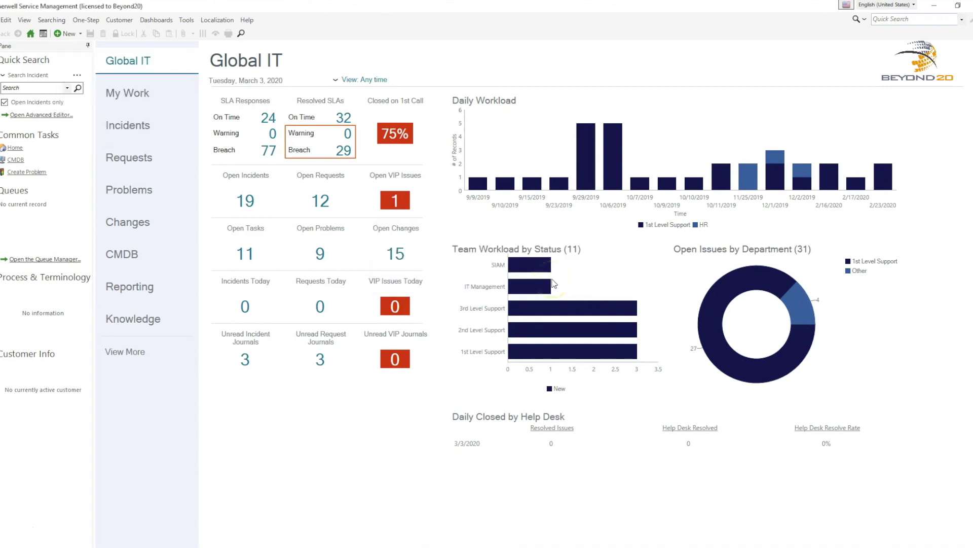